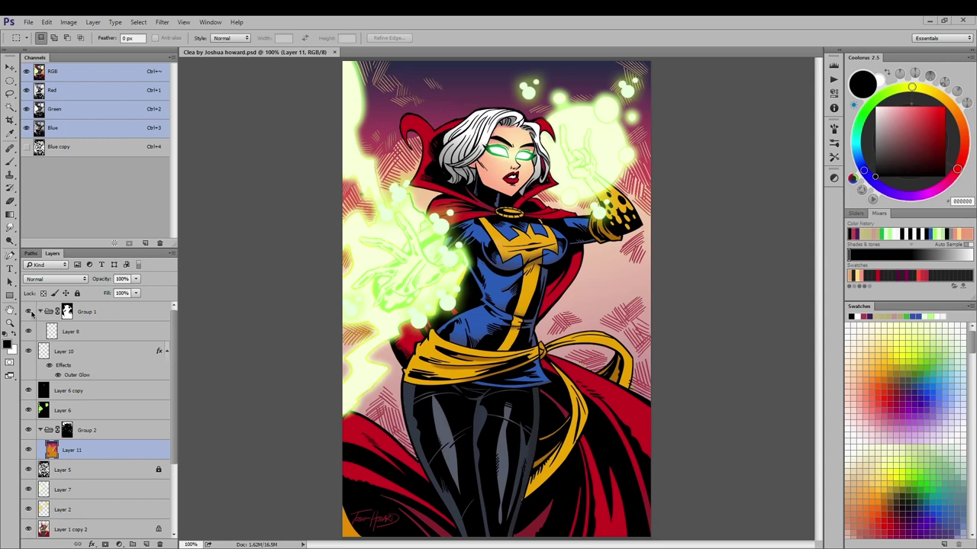
Step: Hide Group 1, Layer 8, Layer 10, Layer 6 copy and Group 2 with one sweep of the eye column
drag(29, 311, 29, 410)
Step: Hide Layers 3, 4, 1, 1 copy, 1 copy 2, 2 and 7, then view the Blue copy channel alone
scroll(30, 458, down, 3)
drag(32, 506, 33, 390)
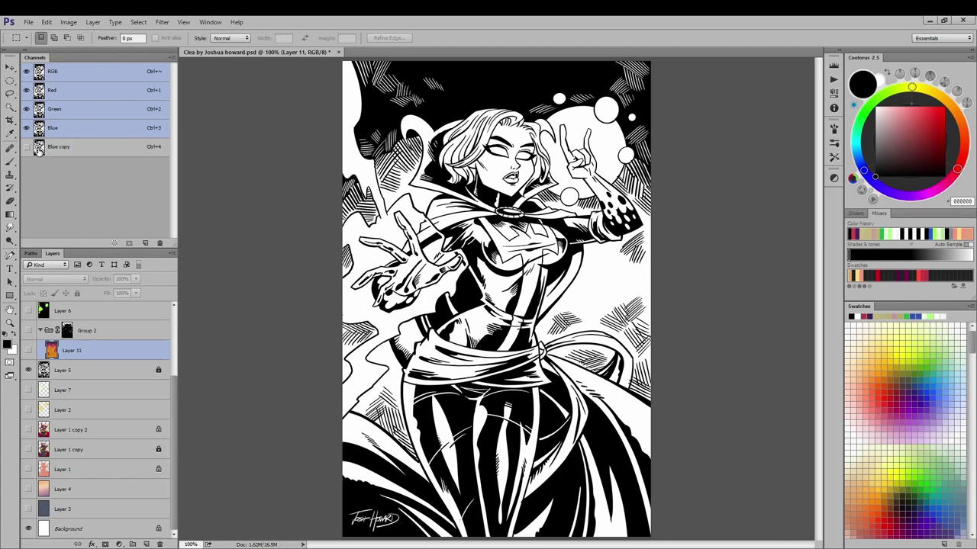
click(39, 151)
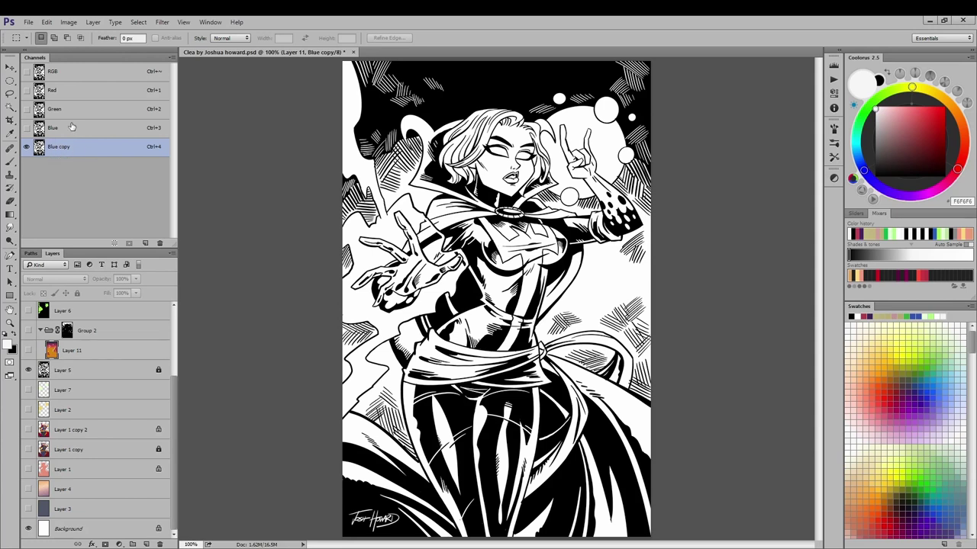
Step: Hide Layer 5, show Layer 1, and restore the RGB composite with Blue copy as an overlay
click(29, 371)
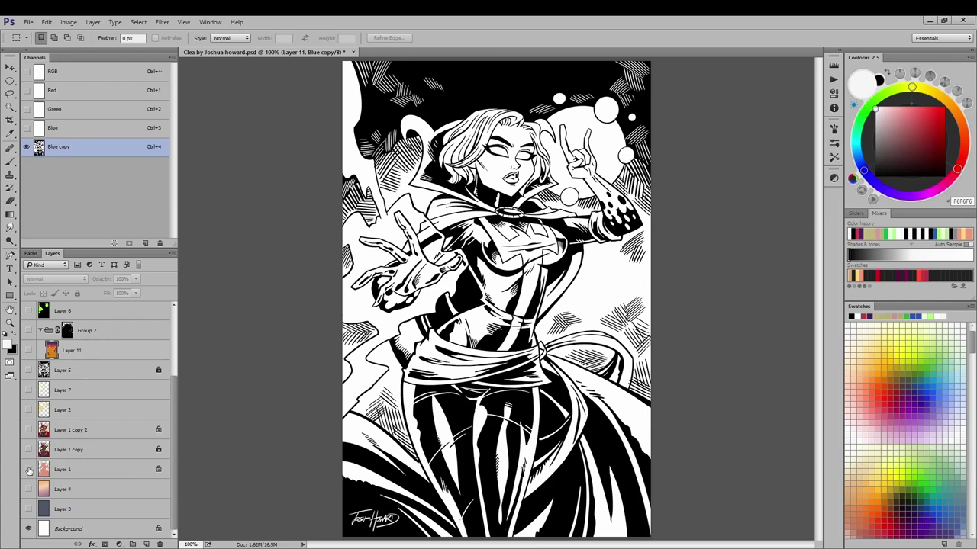
click(28, 469)
scroll(42, 359, up, 3)
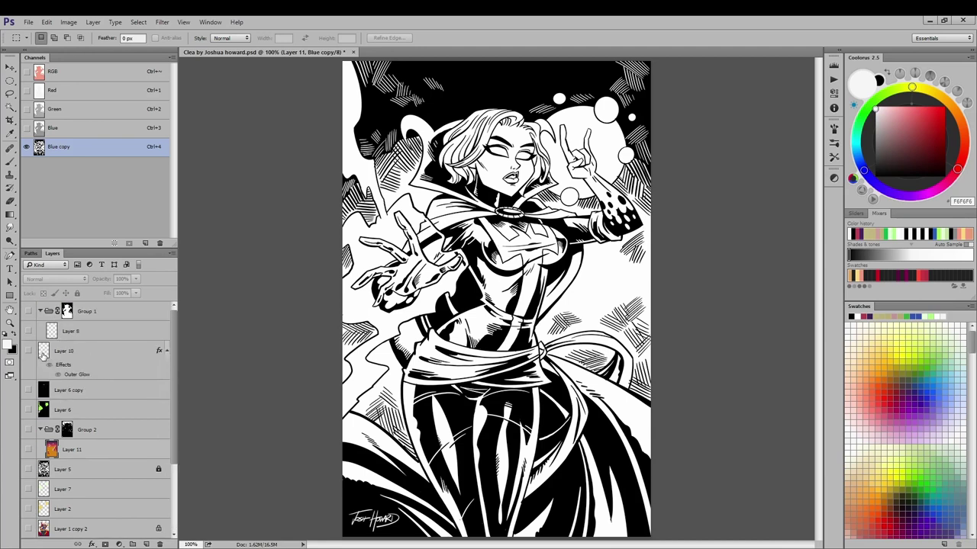
click(27, 71)
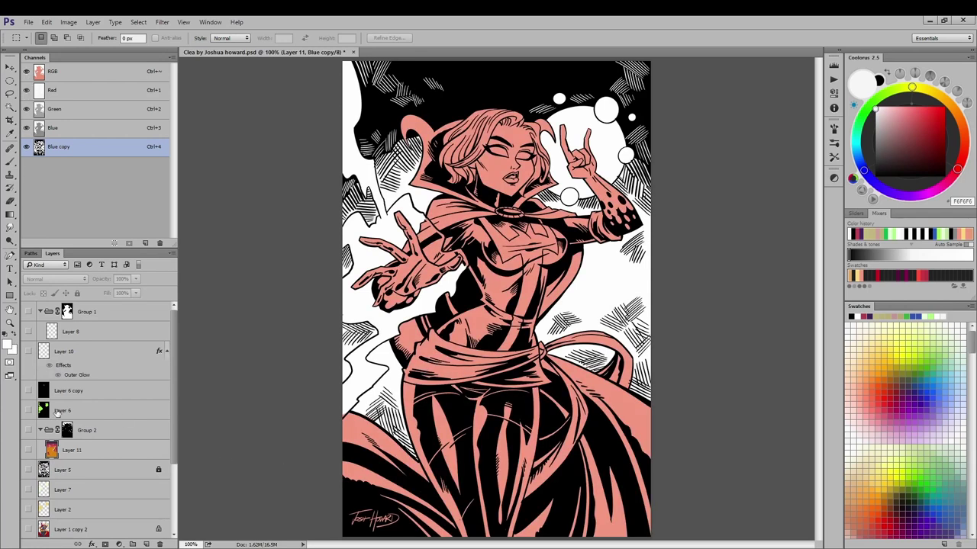
click(27, 148)
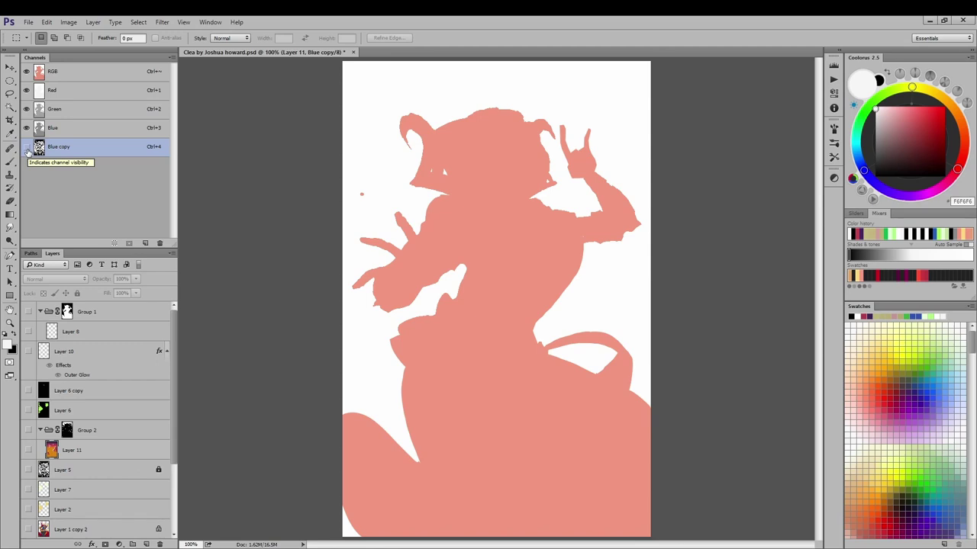
click(27, 148)
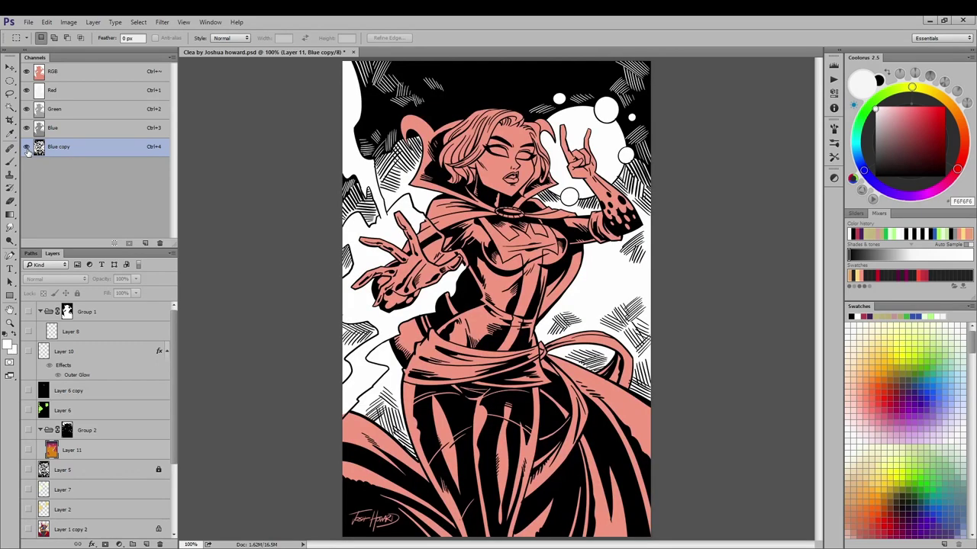
scroll(76, 498, down, 3)
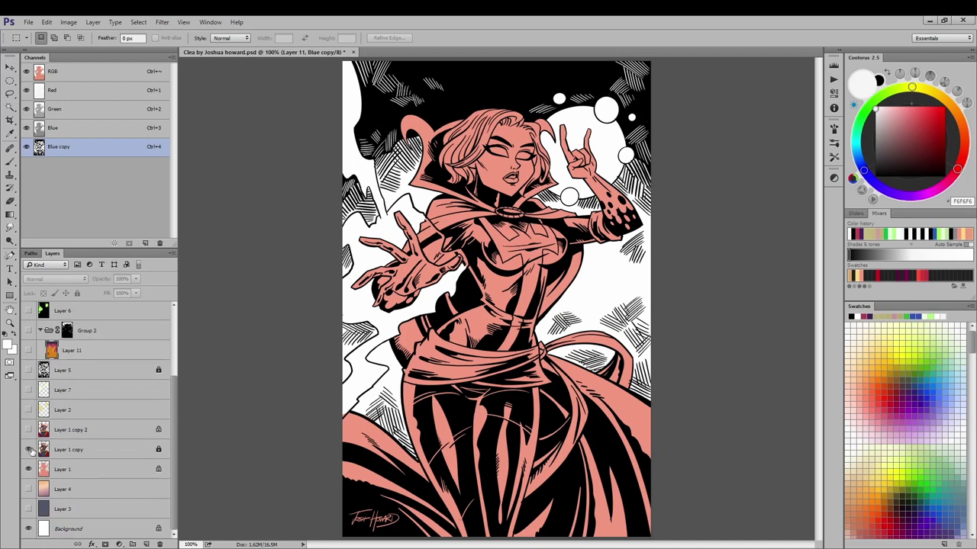
Step: Show Layer 1 copy's flat colours and Layer 2's cream fill, and select Layer 2
click(28, 450)
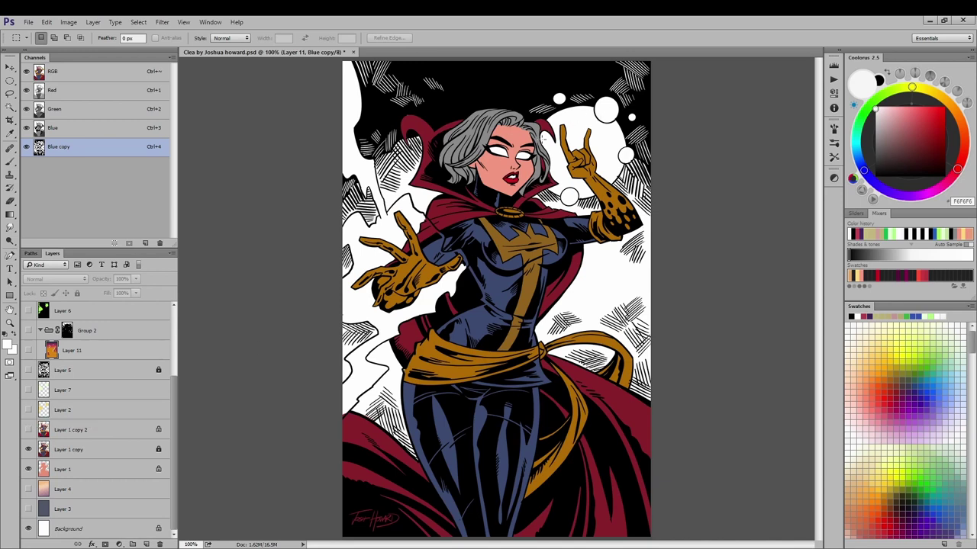
click(28, 410)
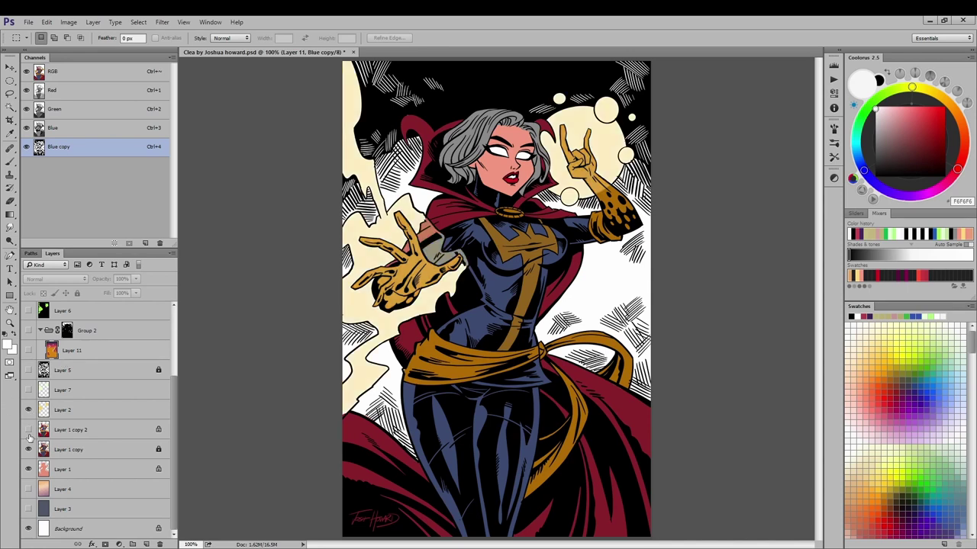
click(79, 410)
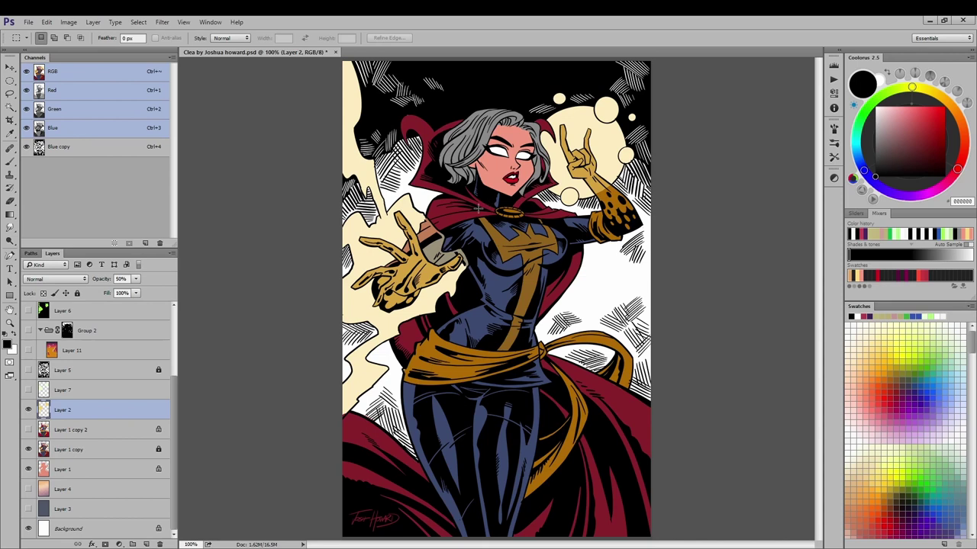
Step: Show Layer 4's pink gradient and Layer 1 copy 2's brighter colours, then pick the Smudge tool
click(28, 489)
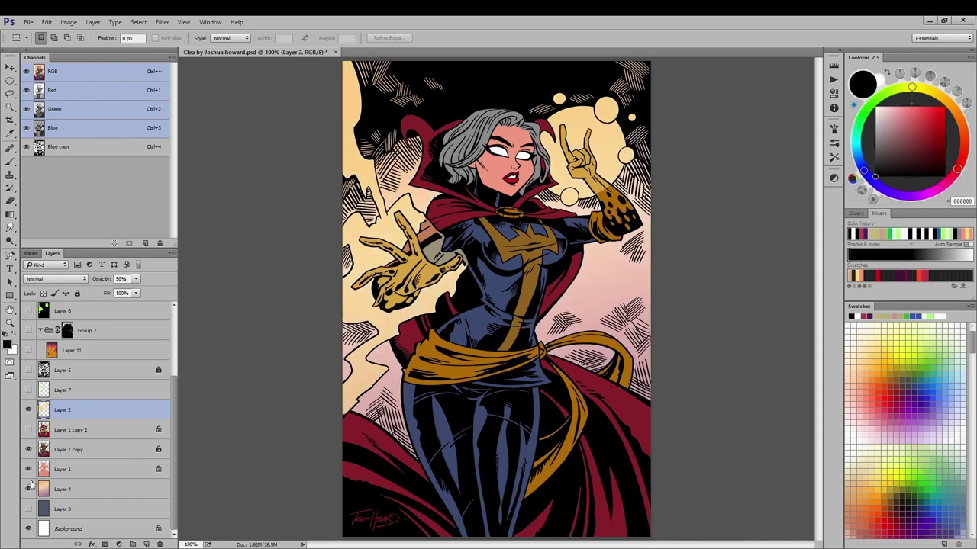
click(28, 430)
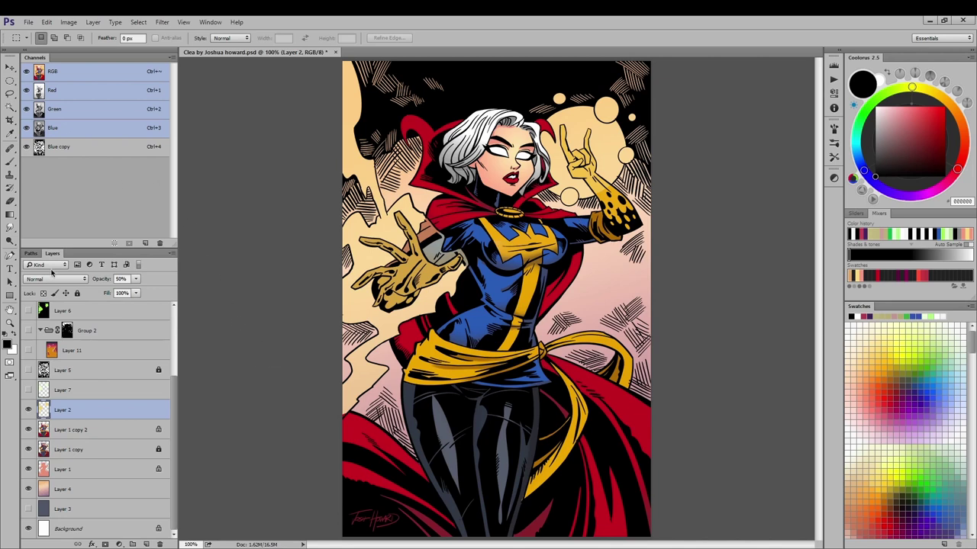
click(10, 228)
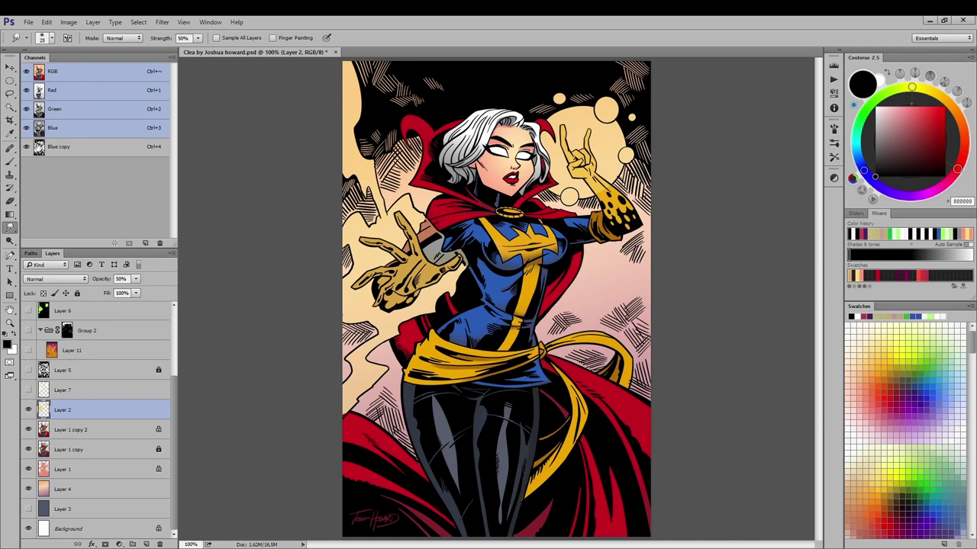
Step: Load Blue copy as a selection, select and show Layer 5, then load Group 2's mask outline
click(33, 150)
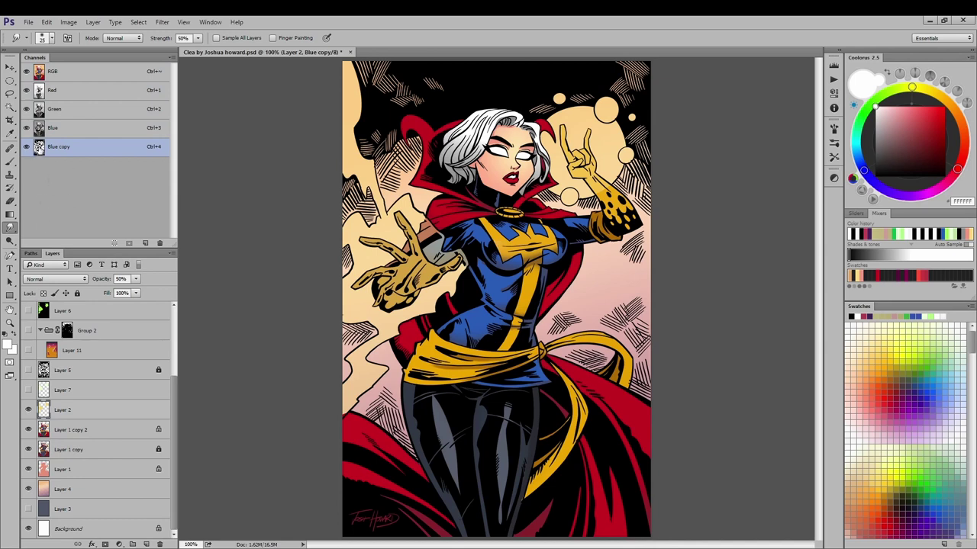
ctrl+click(42, 152)
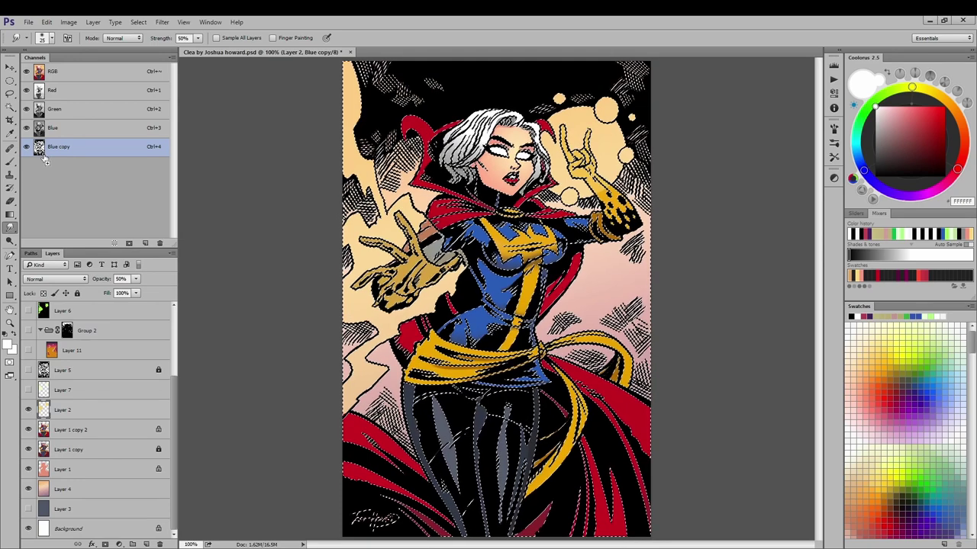
click(63, 373)
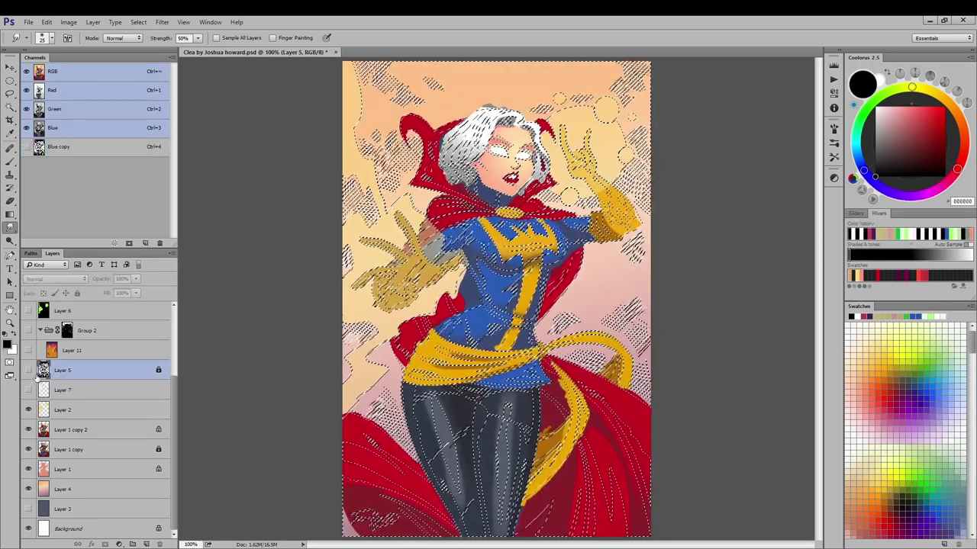
click(28, 371)
key(ctrl+d)
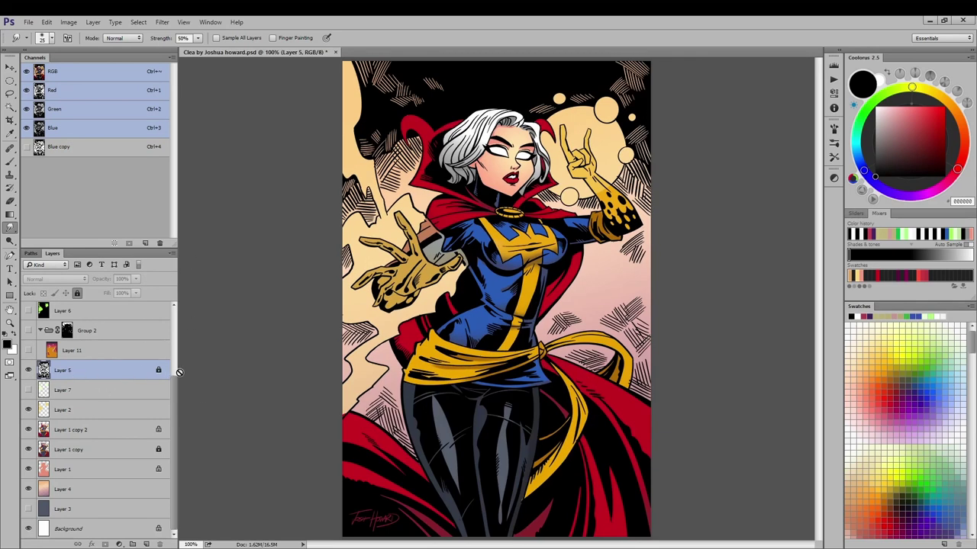
ctrl+click(67, 330)
key(v)
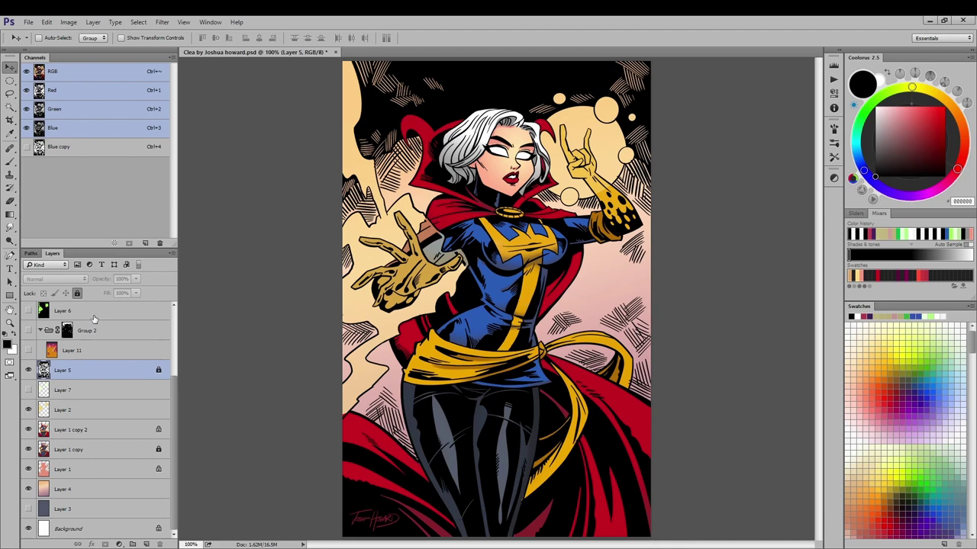
Step: Show Layer 11's purple-pink gradient, Layer 7's pale glow and Layer 6's green glow, selecting Layer 7
click(28, 350)
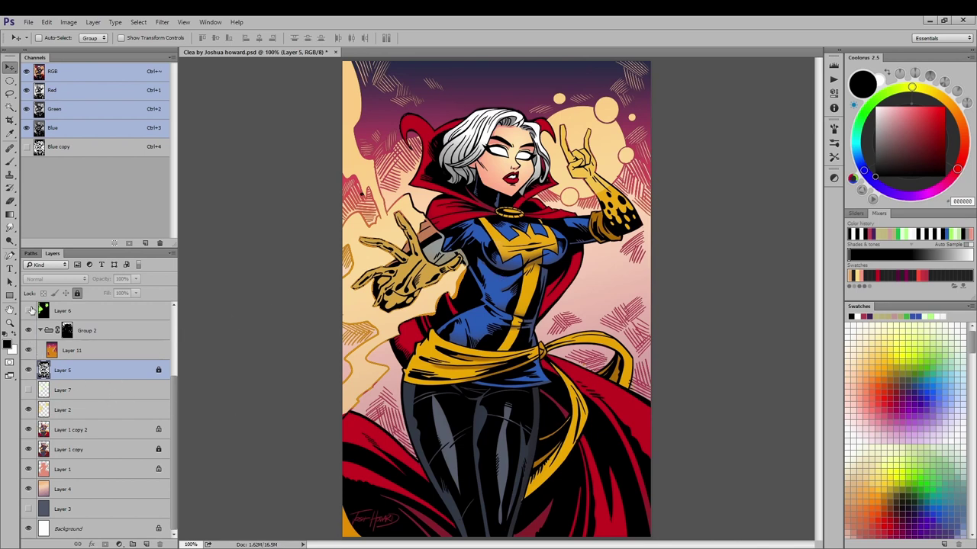
click(28, 430)
click(28, 390)
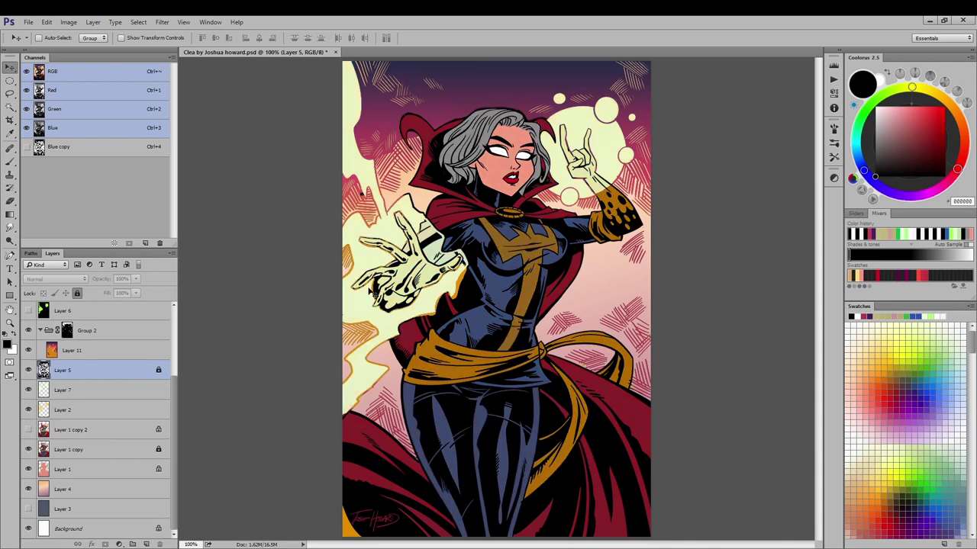
click(90, 390)
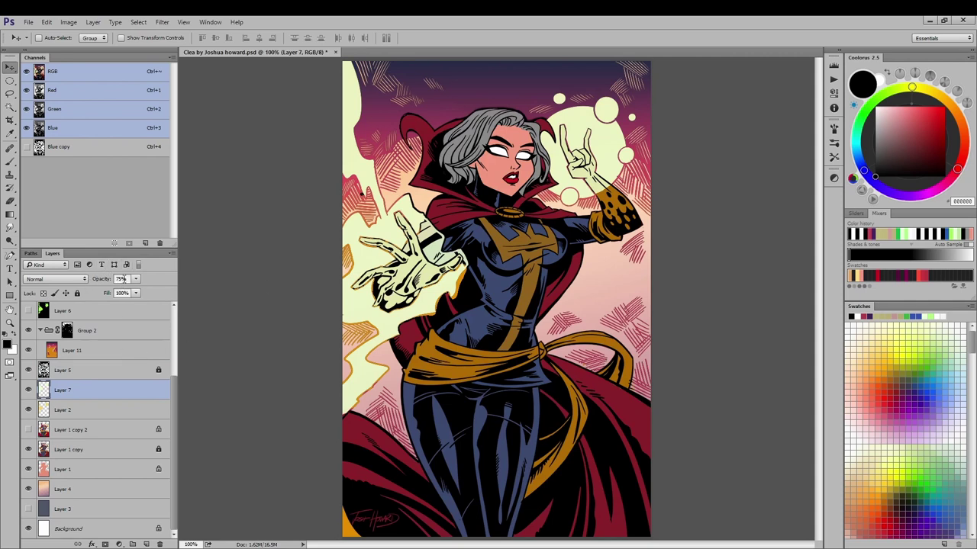
click(29, 310)
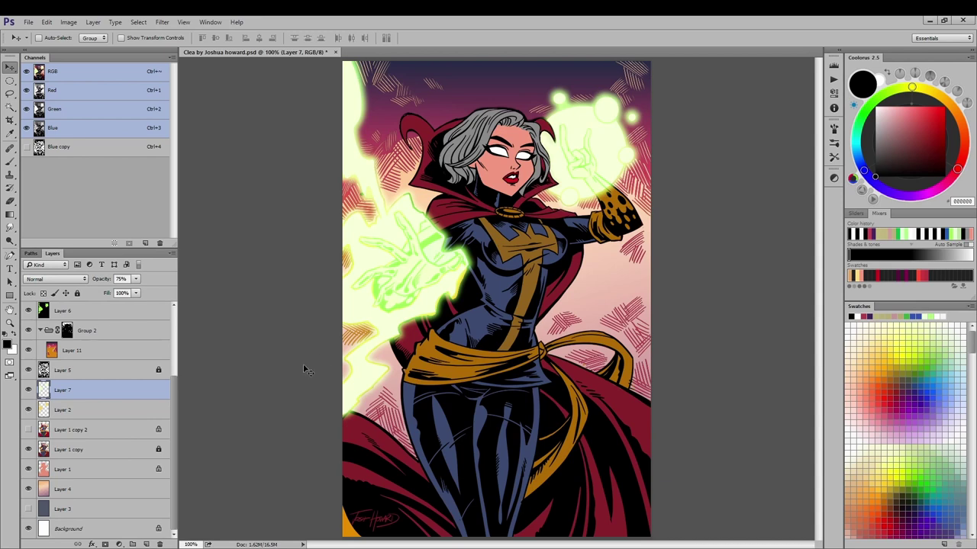
click(28, 430)
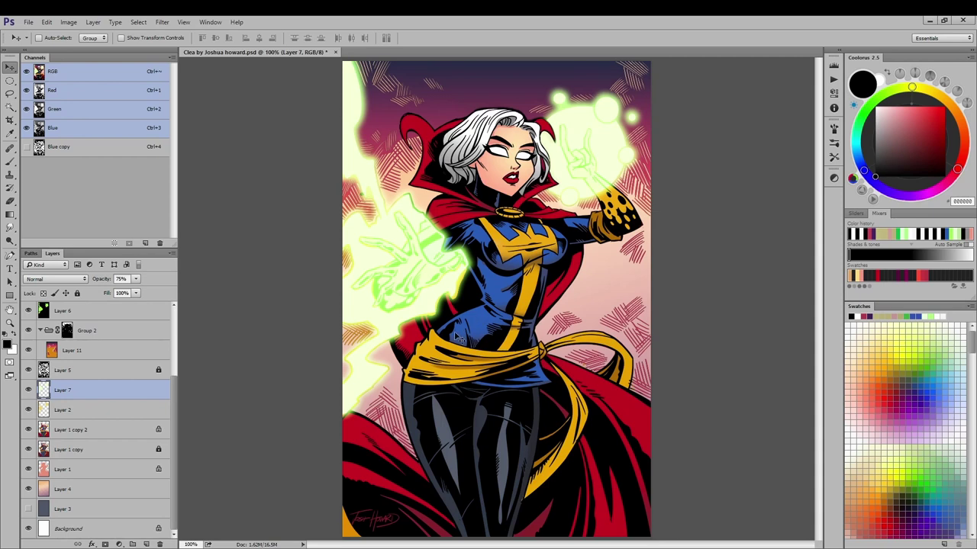
scroll(61, 379, up, 3)
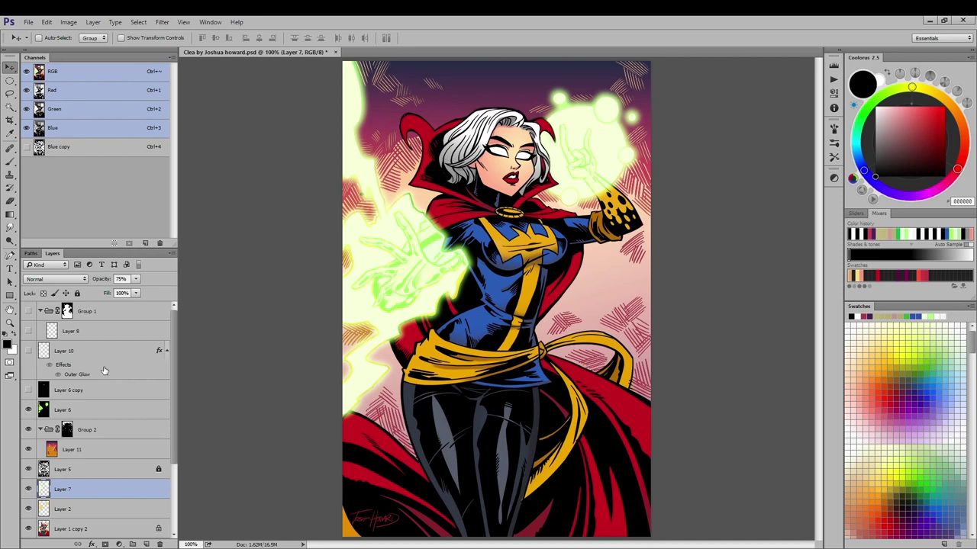
Step: Show Layer 6 copy's glowing green eyes and Layer 10's sparkle dots
click(29, 390)
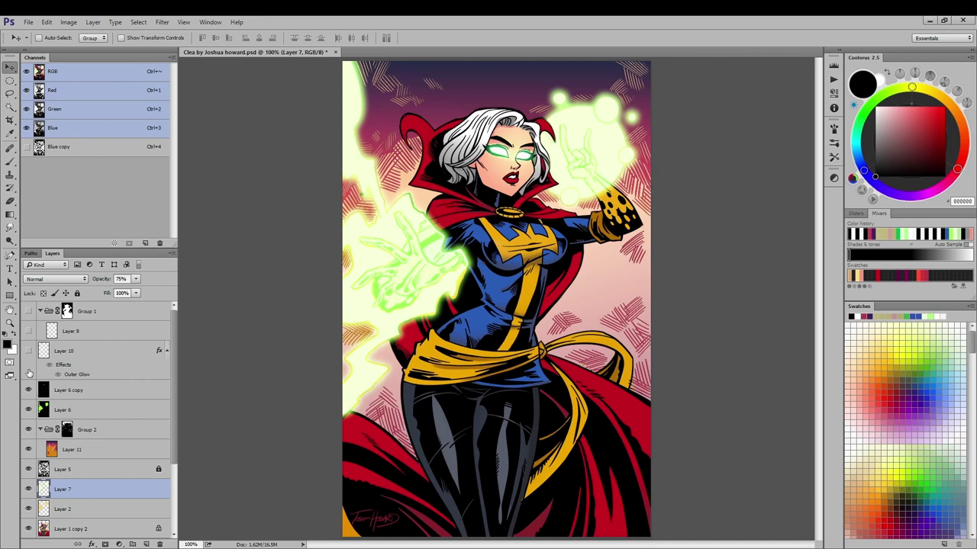
scroll(24, 314, down, 2)
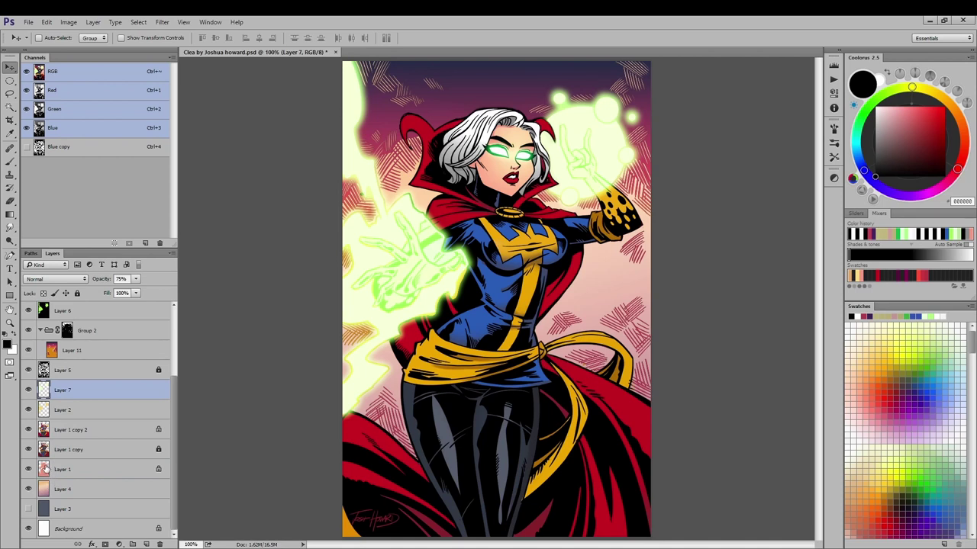
scroll(23, 314, up, 2)
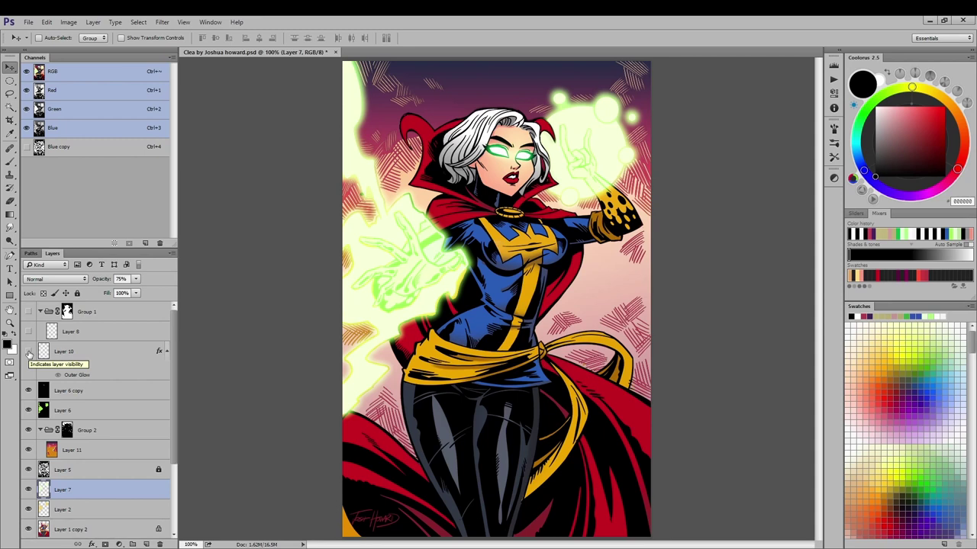
click(28, 352)
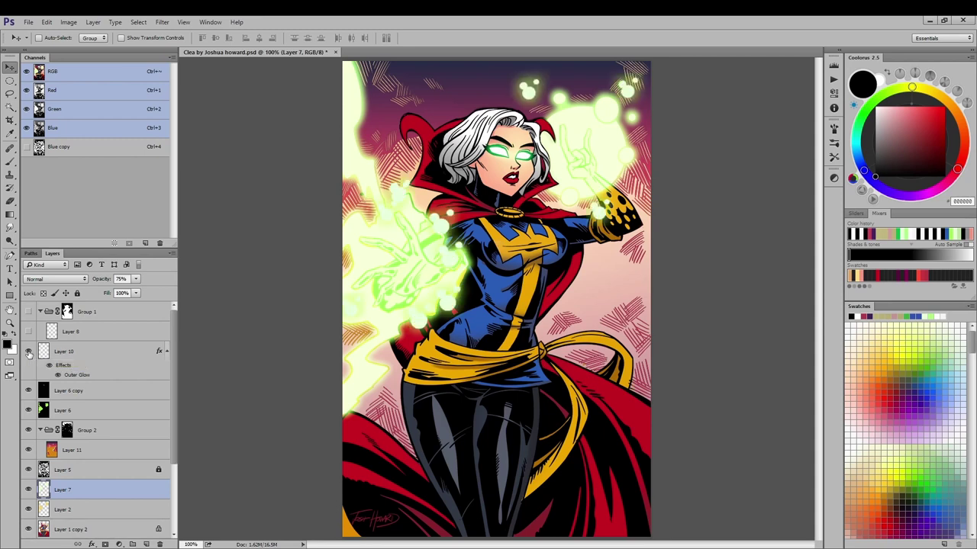